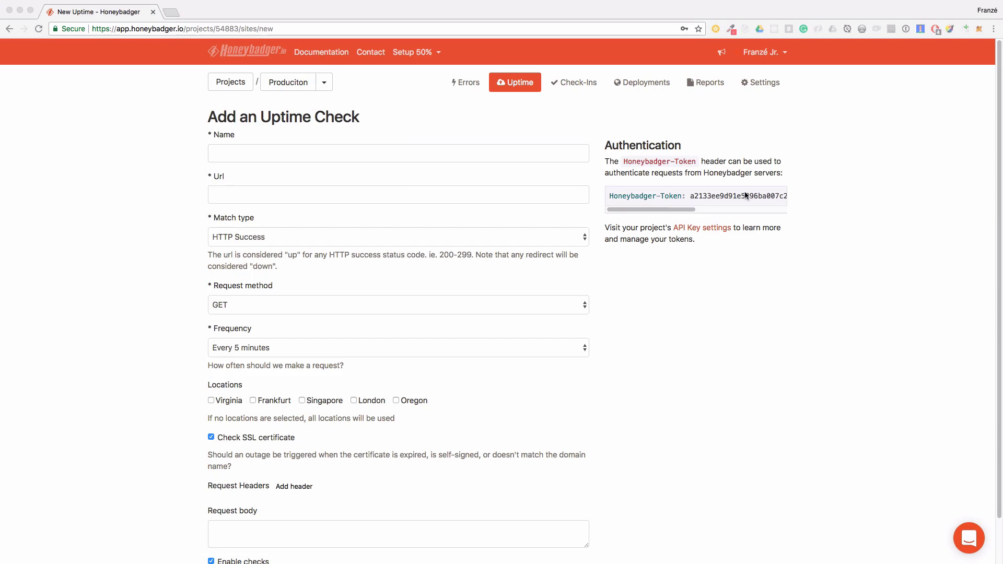
{"action": "left_click", "coordinate": [442, 153]}
{"action": "type", "text": "www."}
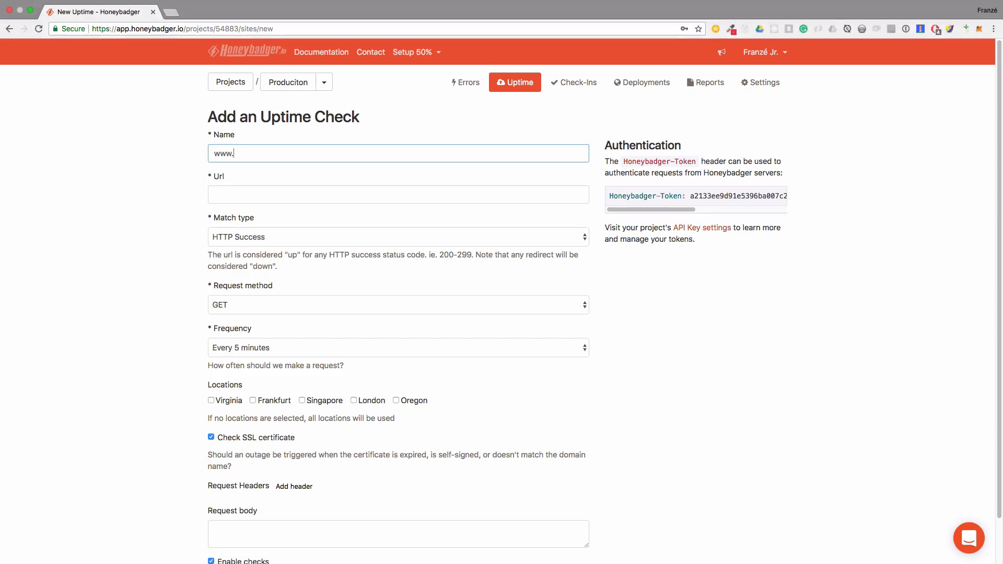
{"action": "type", "text": "produciton.com"}
{"action": "key", "text": "Tab"}
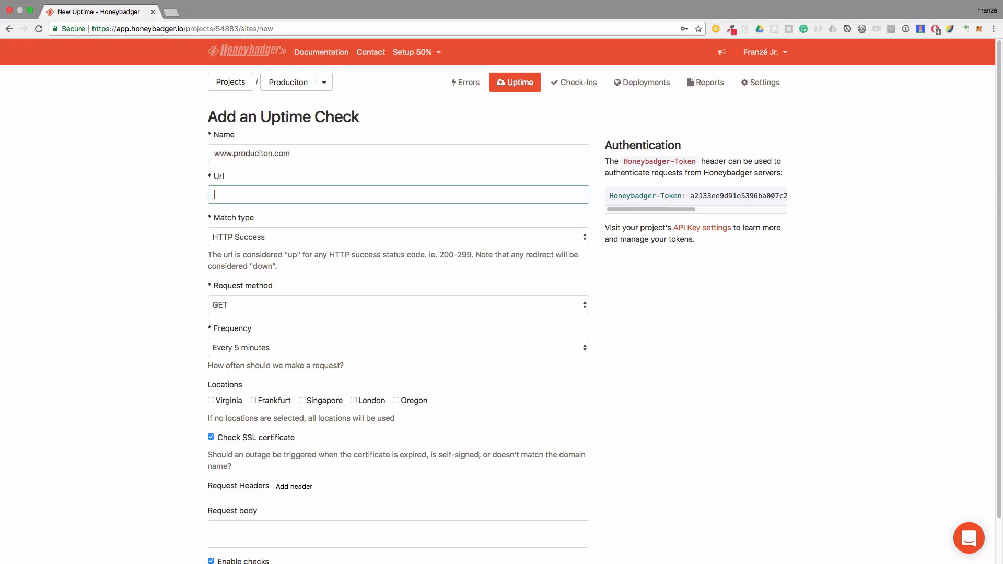
{"action": "type", "text": "https://www"}
{"action": "key", "text": "super+Tab"}
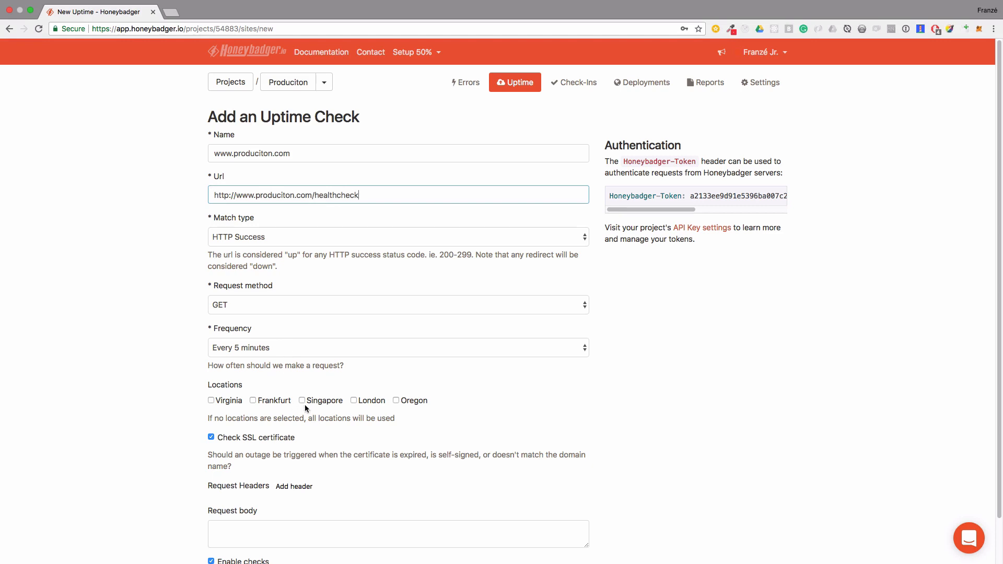
{"action": "scroll", "coordinate": [309, 409], "scroll_direction": "down", "scroll_amount": 1}
{"action": "scroll", "coordinate": [320, 420], "scroll_direction": "down", "scroll_amount": 3}
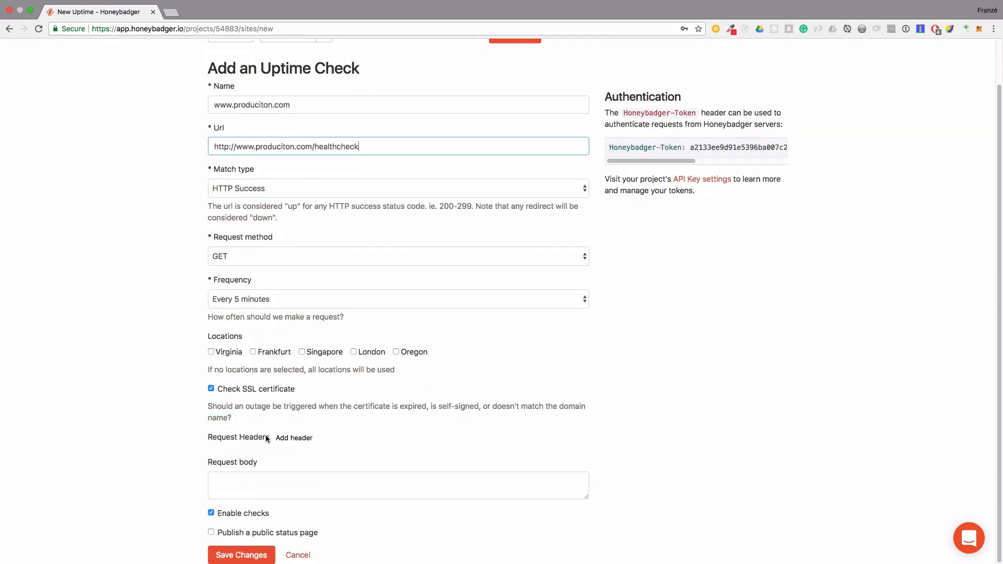
{"action": "key", "text": "super+Tab"}
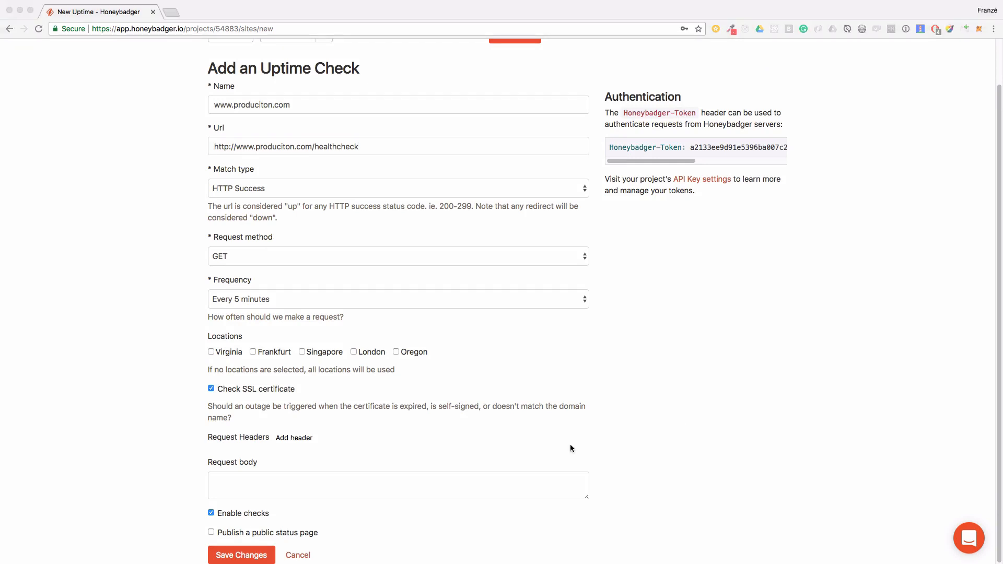
{"action": "key", "text": "super+Tab"}
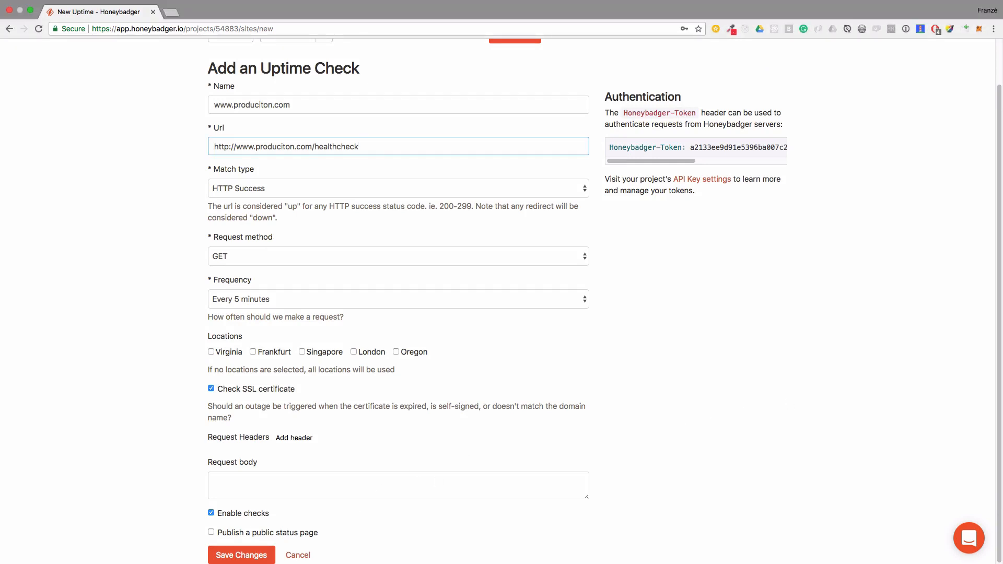
{"action": "key", "text": "super+Tab"}
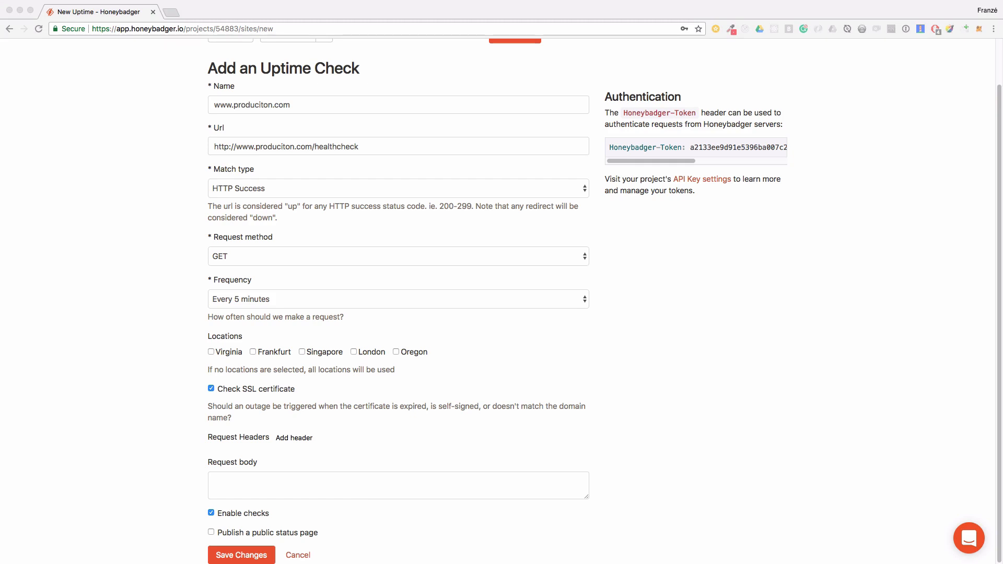
{"action": "key", "text": "super+Tab"}
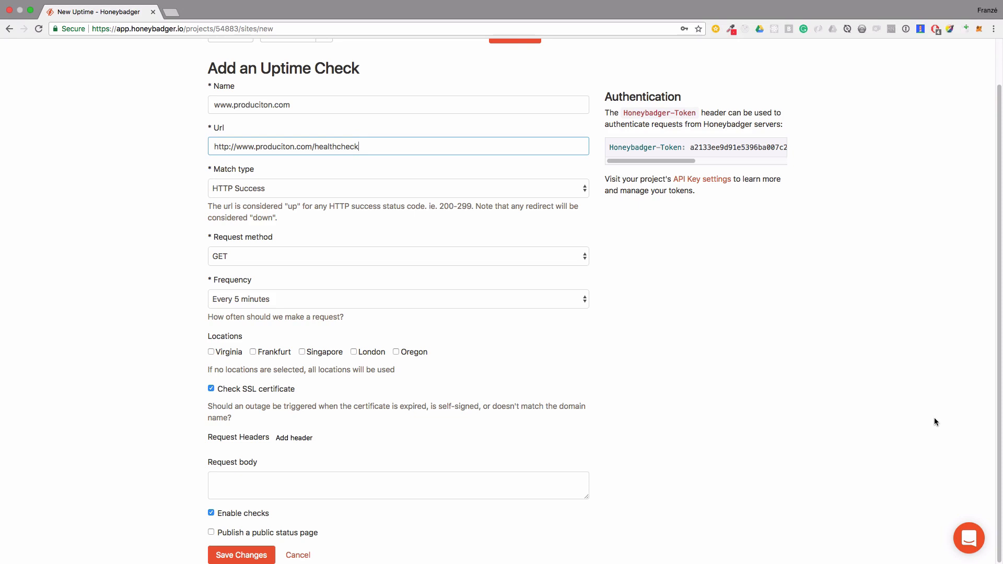
{"action": "left_click", "coordinate": [934, 419]}
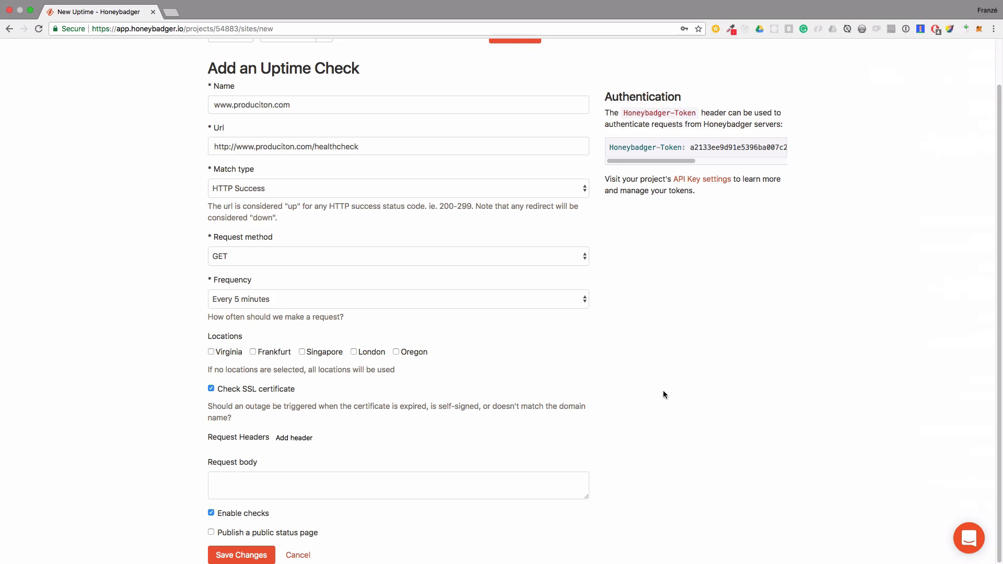
Step: Save the new uptime check and review its recent checks
{"action": "left_click", "coordinate": [240, 555]}
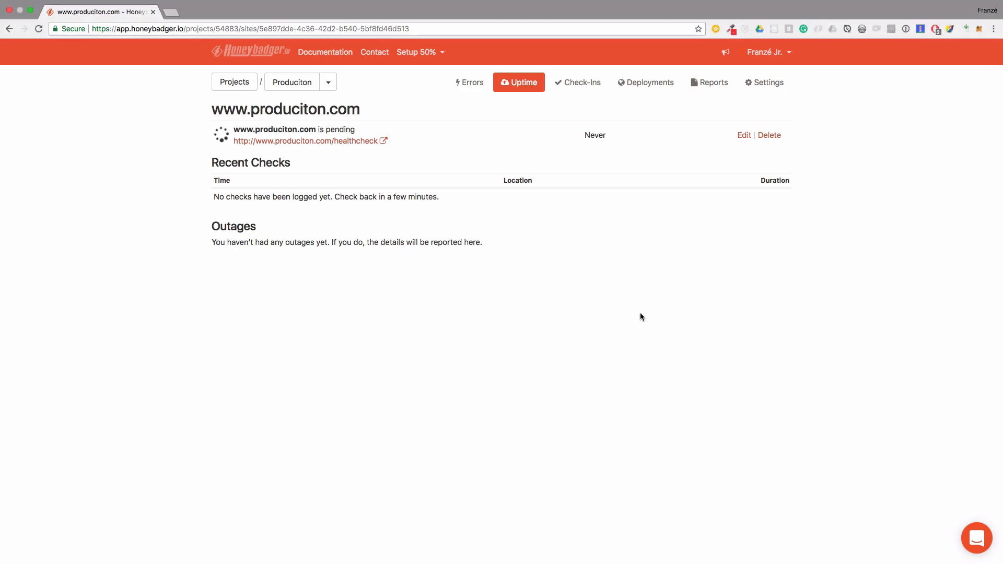
{"action": "left_click_drag", "start_coordinate": [299, 165], "coordinate": [243, 162]}
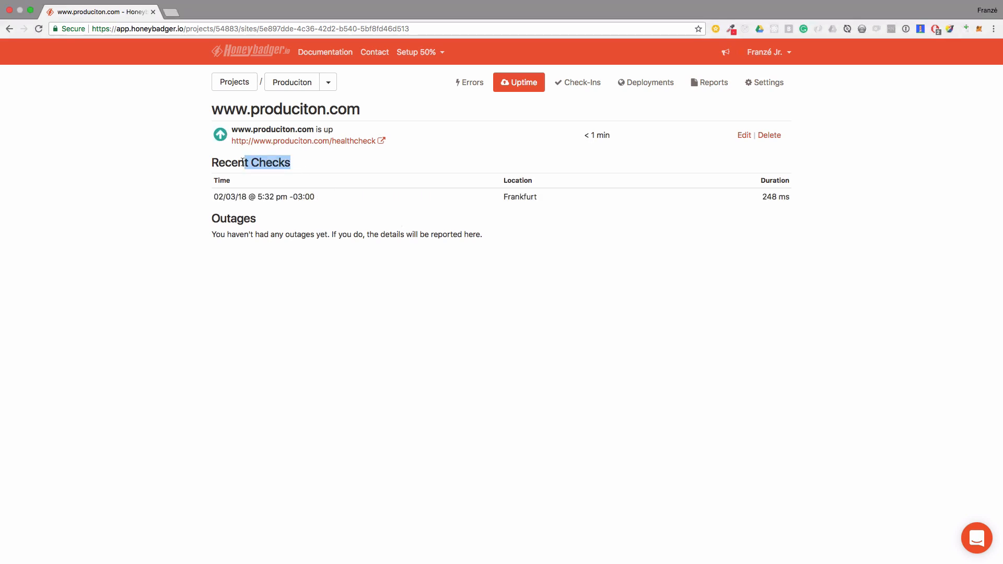
{"action": "left_click", "coordinate": [444, 218]}
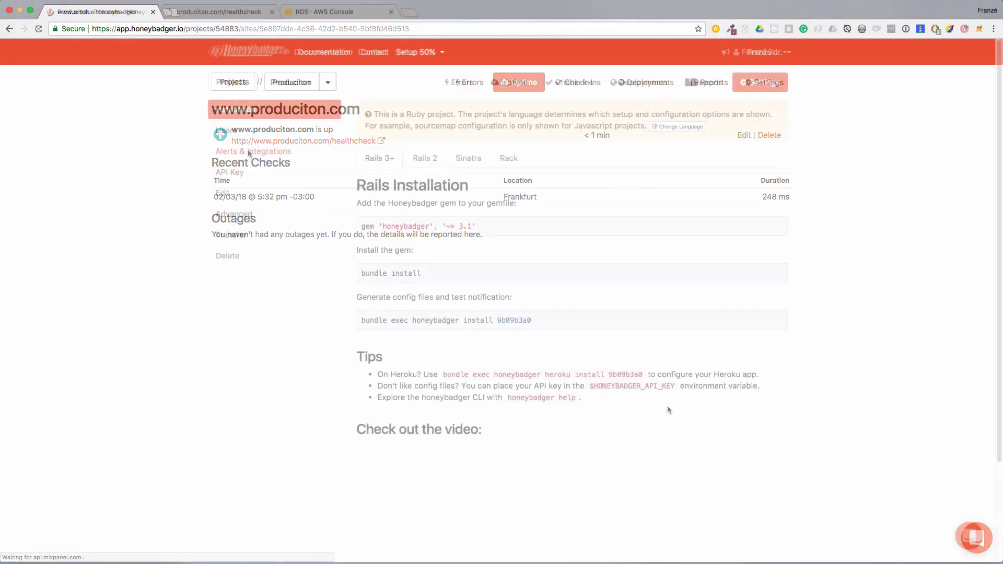
Step: Open the personal email alert settings from the project's alerts and integrations
{"action": "left_click", "coordinate": [250, 153]}
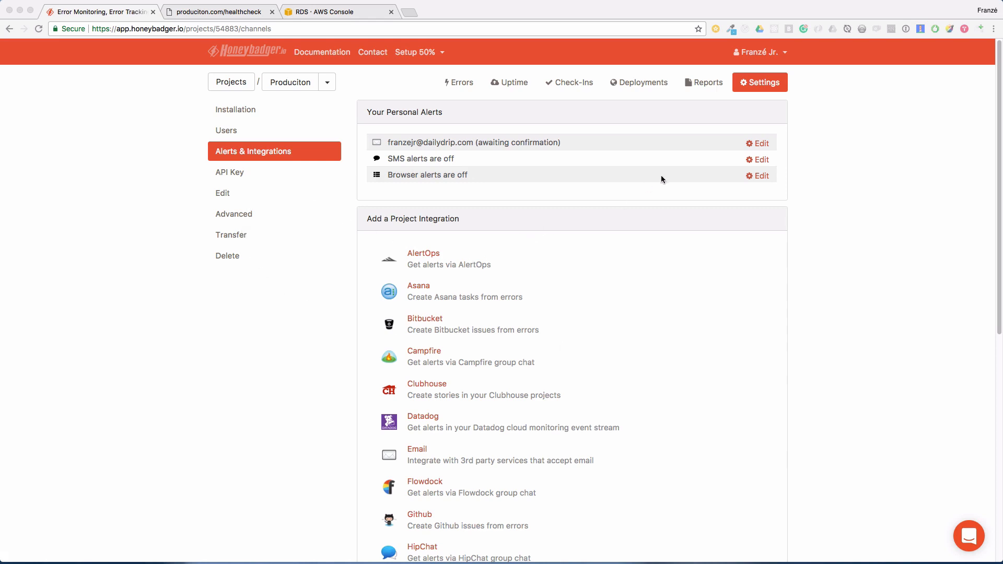
{"action": "left_click", "coordinate": [762, 145]}
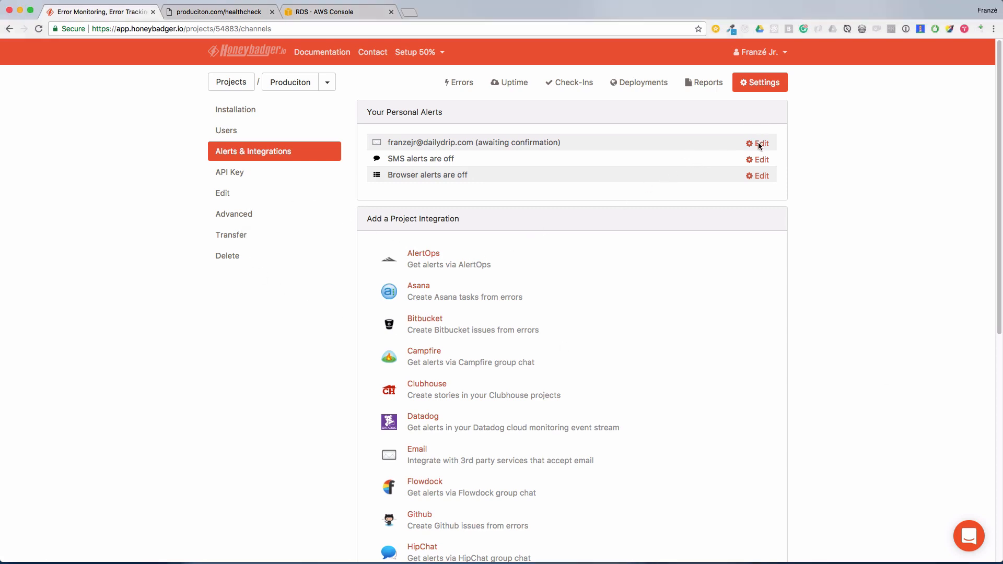
{"action": "left_click", "coordinate": [762, 144]}
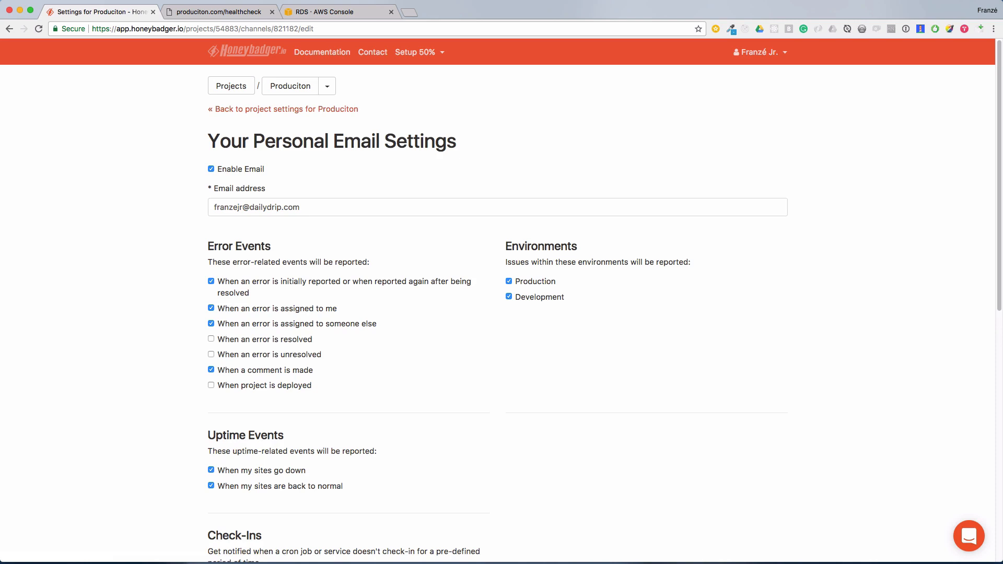
Step: Enable rate escalation notifications in the personal SMS alert settings
{"action": "left_click", "coordinate": [311, 212]}
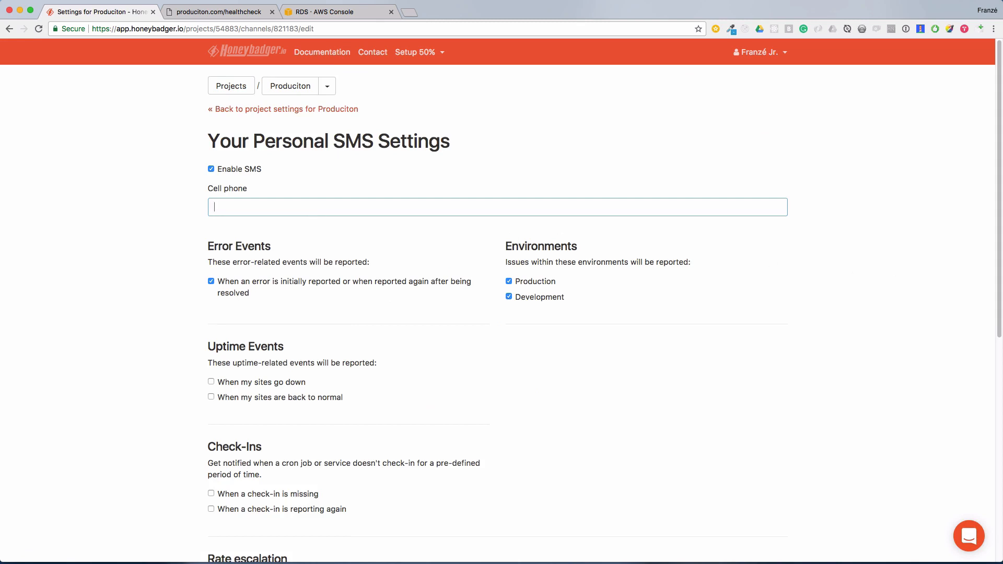
{"action": "key", "text": "super+Tab"}
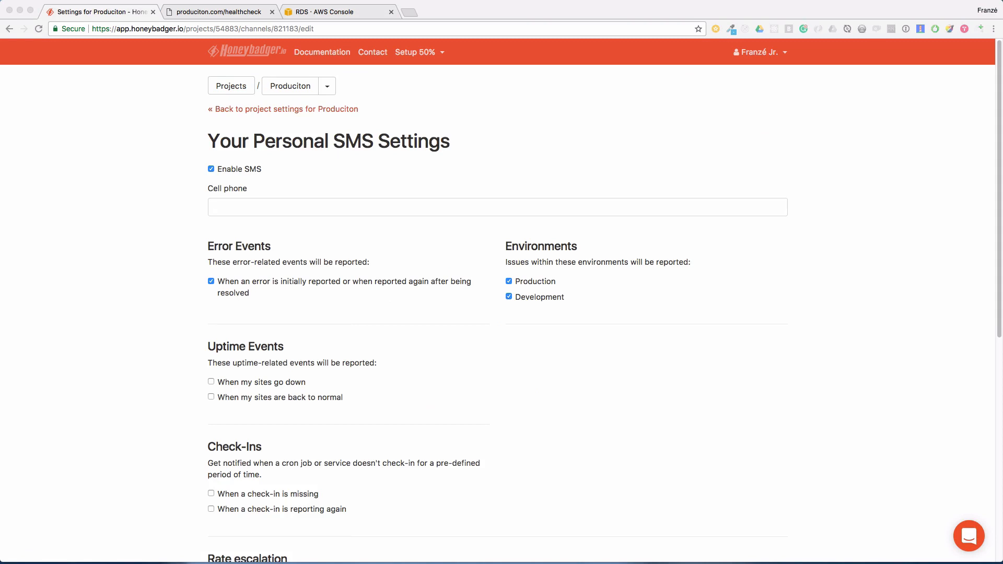
{"action": "left_click", "coordinate": [675, 413]}
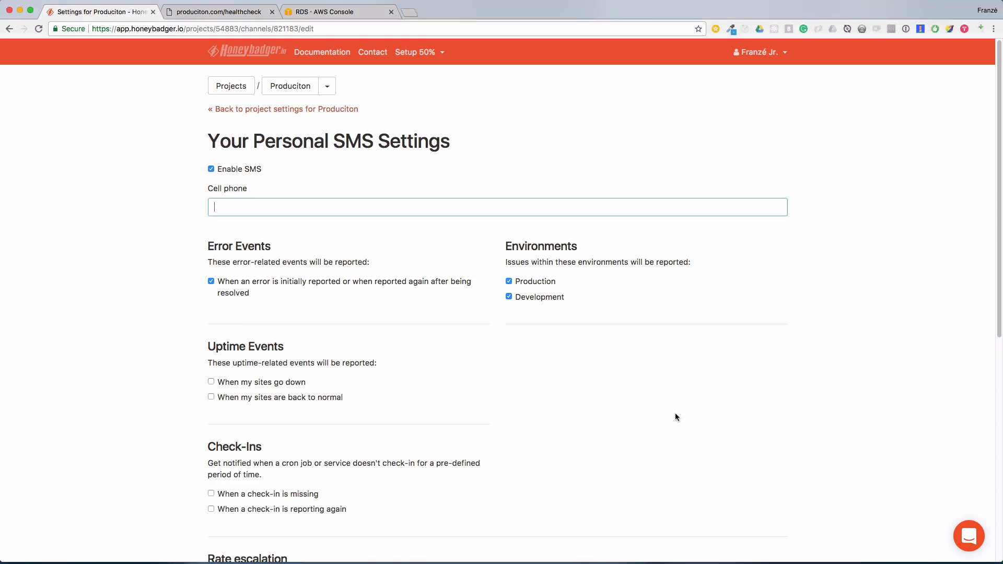
{"action": "scroll", "coordinate": [675, 413], "scroll_direction": "down", "scroll_amount": 1}
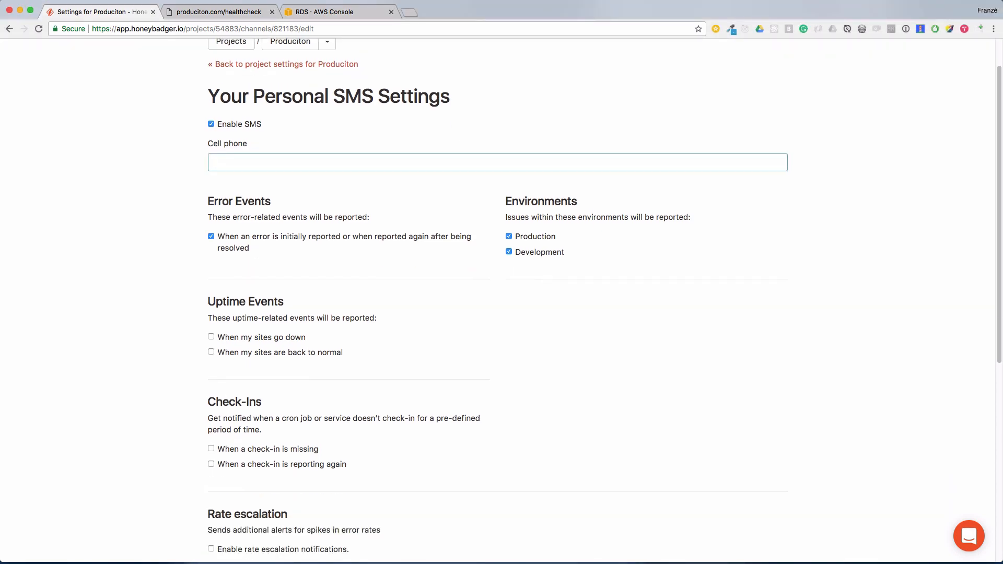
{"action": "scroll", "coordinate": [417, 355], "scroll_direction": "down", "scroll_amount": 5}
{"action": "left_click", "coordinate": [291, 435]}
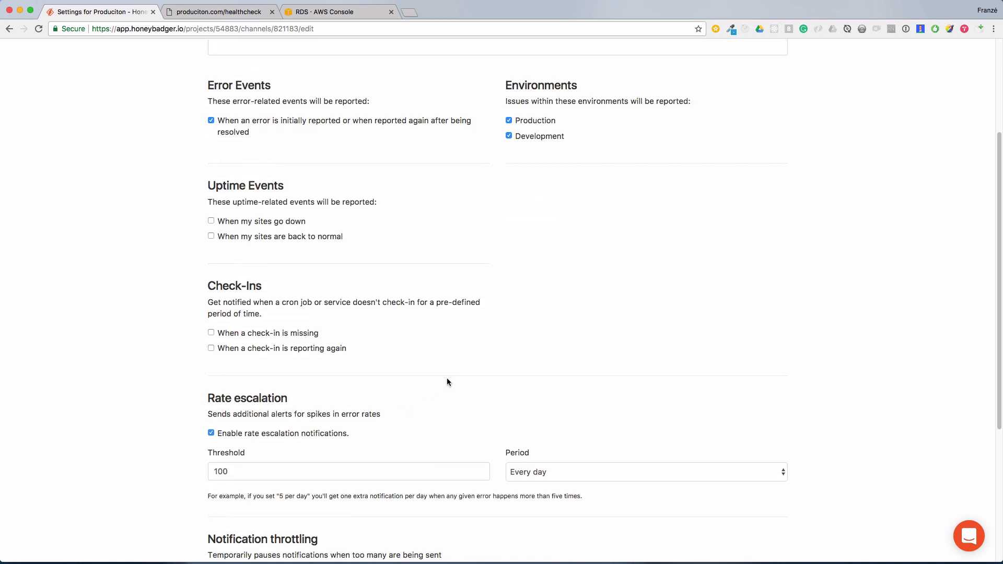
Step: Add an error filter for the event "When an error rate is exceeded" and save the SMS alert settings
{"action": "scroll", "coordinate": [446, 382], "scroll_direction": "down", "scroll_amount": 1}
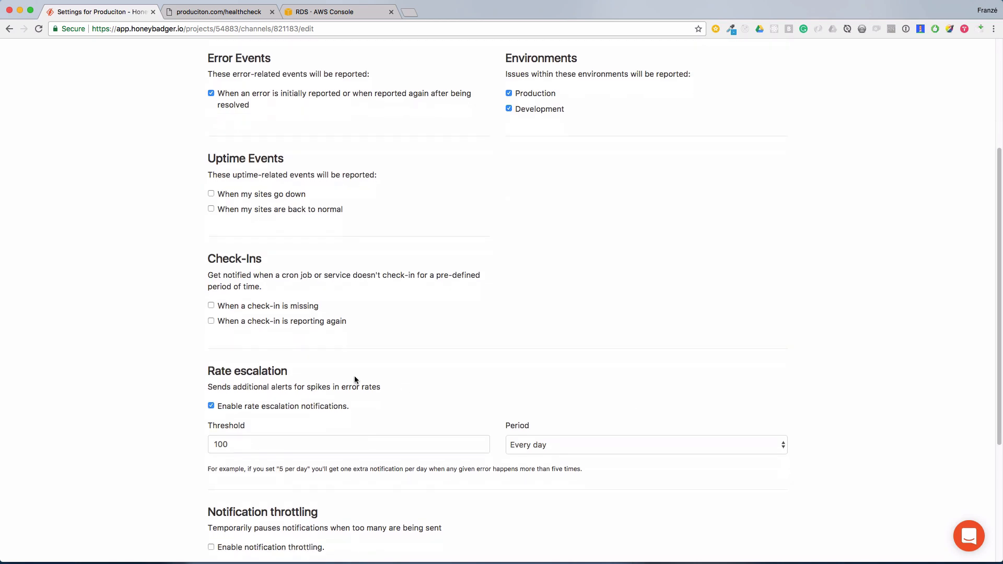
{"action": "scroll", "coordinate": [354, 380], "scroll_direction": "down", "scroll_amount": 8}
{"action": "left_click", "coordinate": [303, 476]}
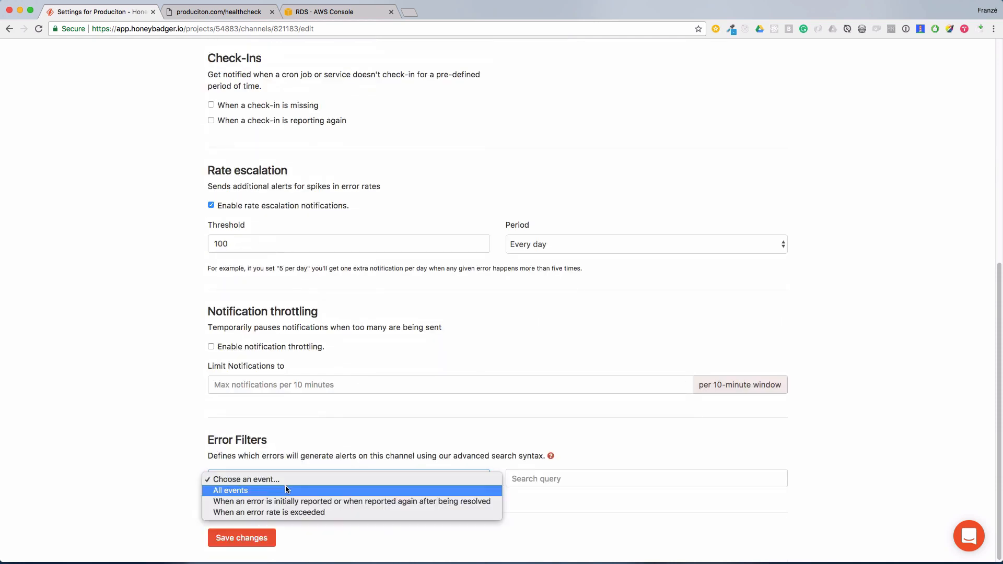
{"action": "left_click", "coordinate": [289, 513]}
{"action": "left_click", "coordinate": [531, 479]}
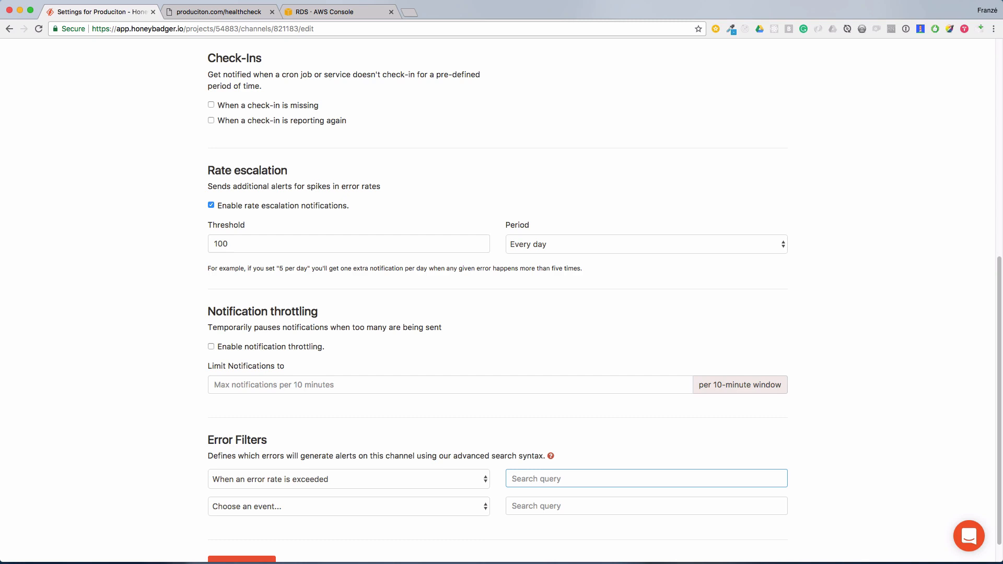
{"action": "scroll", "coordinate": [233, 526], "scroll_direction": "down", "scroll_amount": 1}
{"action": "left_click", "coordinate": [243, 551]}
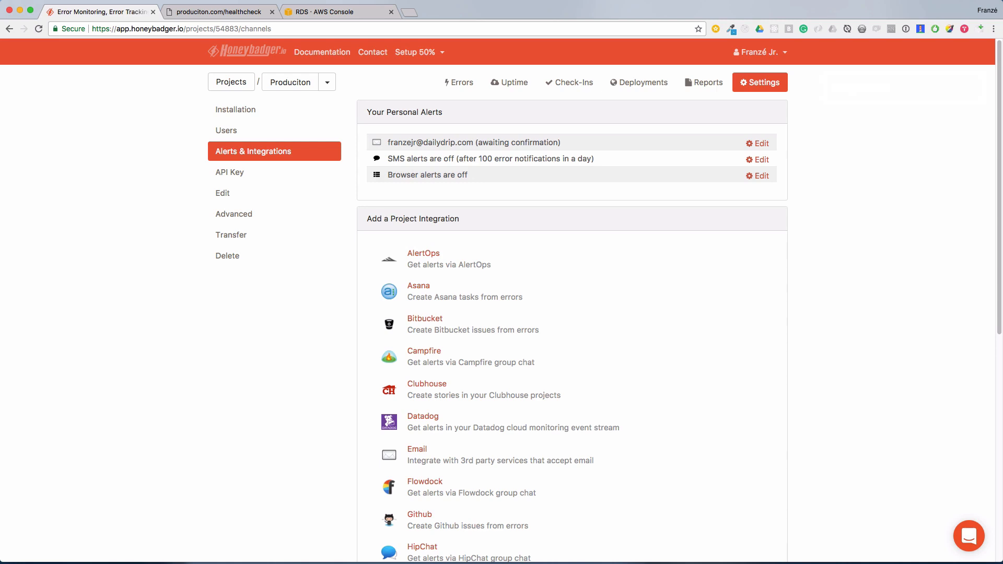
Step: Find Slack among the available project integrations and open its setup
{"action": "scroll", "coordinate": [653, 330], "scroll_direction": "down", "scroll_amount": 3}
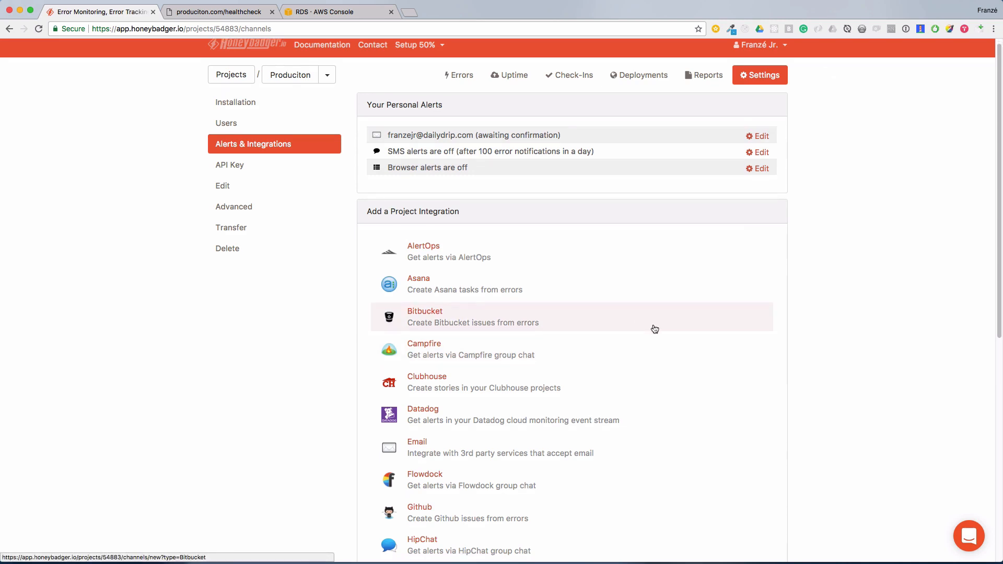
{"action": "scroll", "coordinate": [656, 331], "scroll_direction": "down", "scroll_amount": 10}
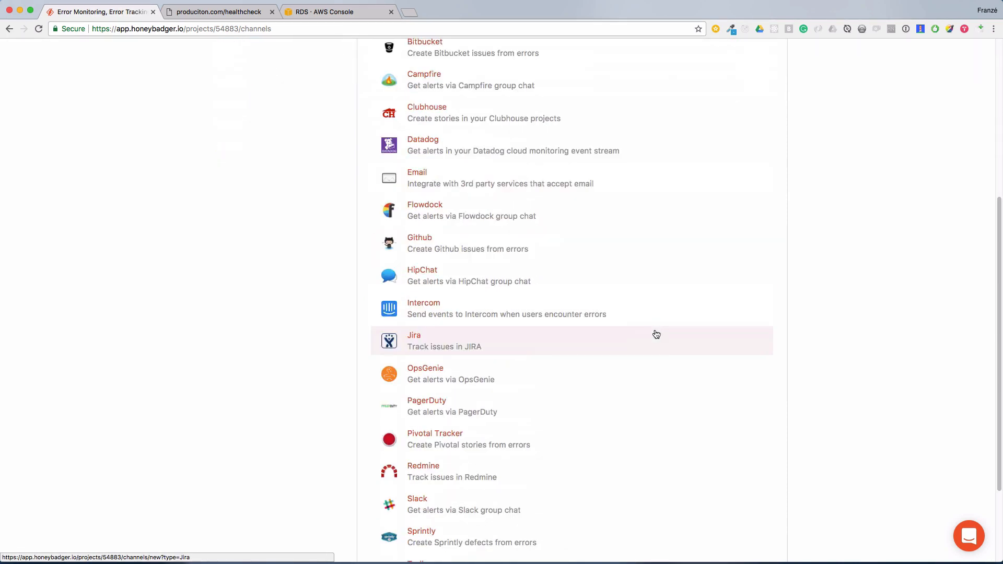
{"action": "scroll", "coordinate": [656, 334], "scroll_direction": "down", "scroll_amount": 5}
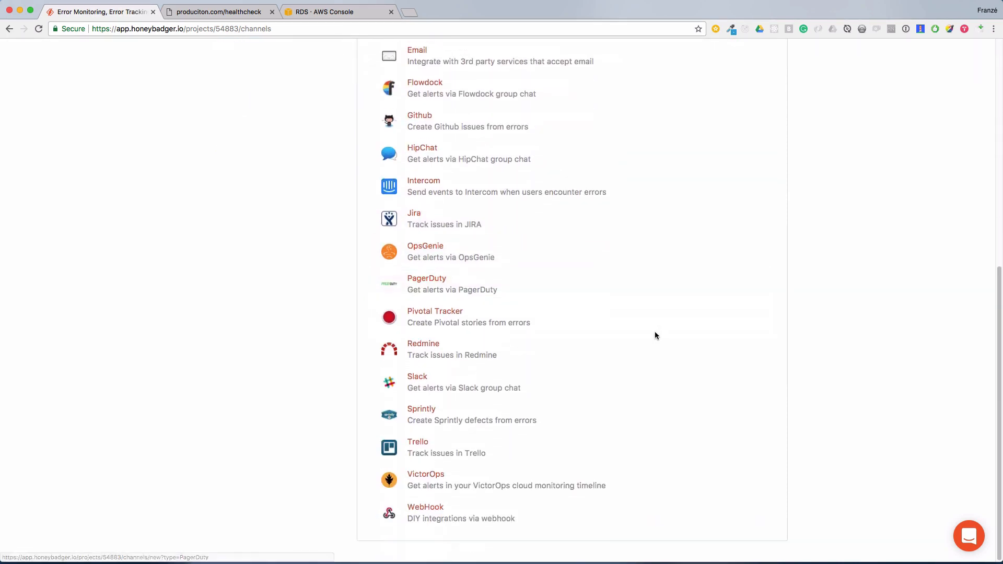
{"action": "scroll", "coordinate": [613, 330], "scroll_direction": "up", "scroll_amount": 16}
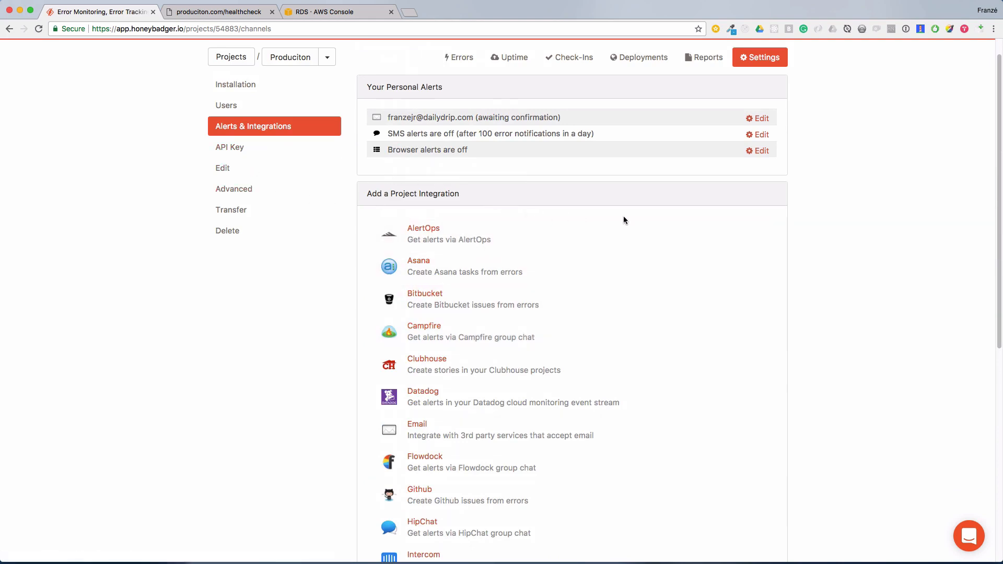
{"action": "scroll", "coordinate": [624, 219], "scroll_direction": "up", "scroll_amount": 1}
{"action": "key", "text": "super+f"}
{"action": "type", "text": "slack"}
{"action": "left_click", "coordinate": [416, 376]}
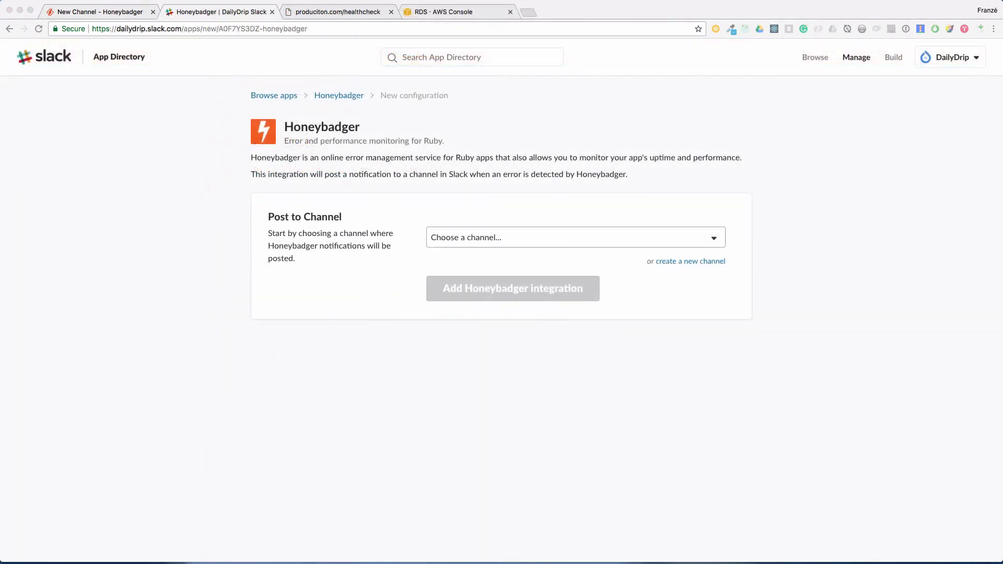
Step: Create a new public Slack channel named errors-produciton for the Honeybadger notifications
{"action": "left_click", "coordinate": [690, 261]}
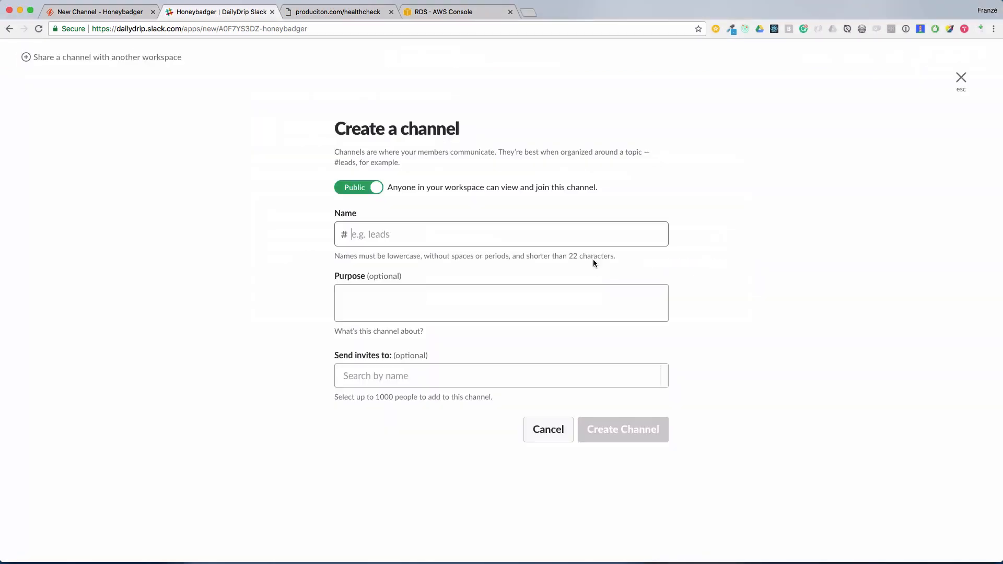
{"action": "type", "text": "errors-produciton-honeybadger"}
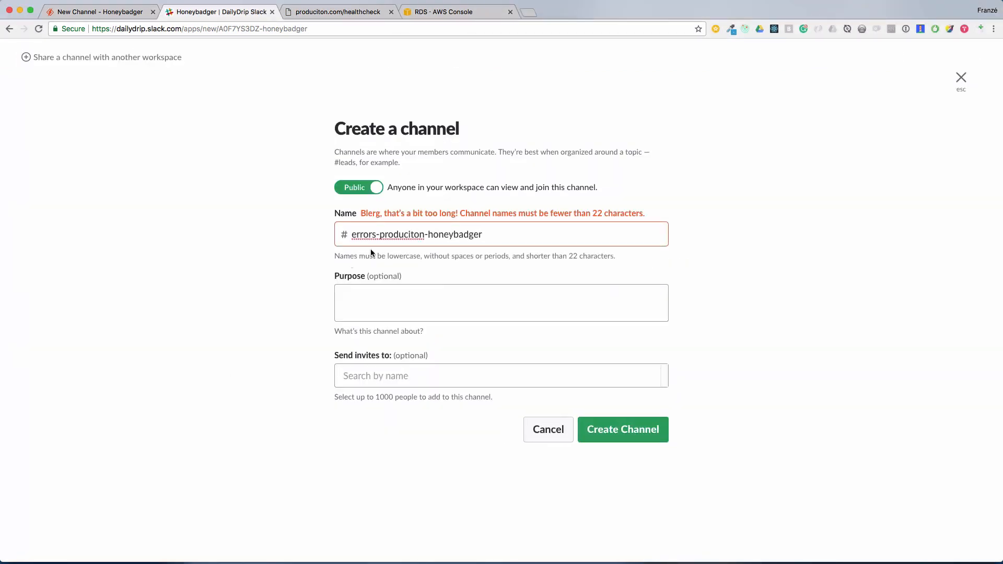
{"action": "key", "text": "alt+shift+Left"}
{"action": "key", "text": "BackSpace"}
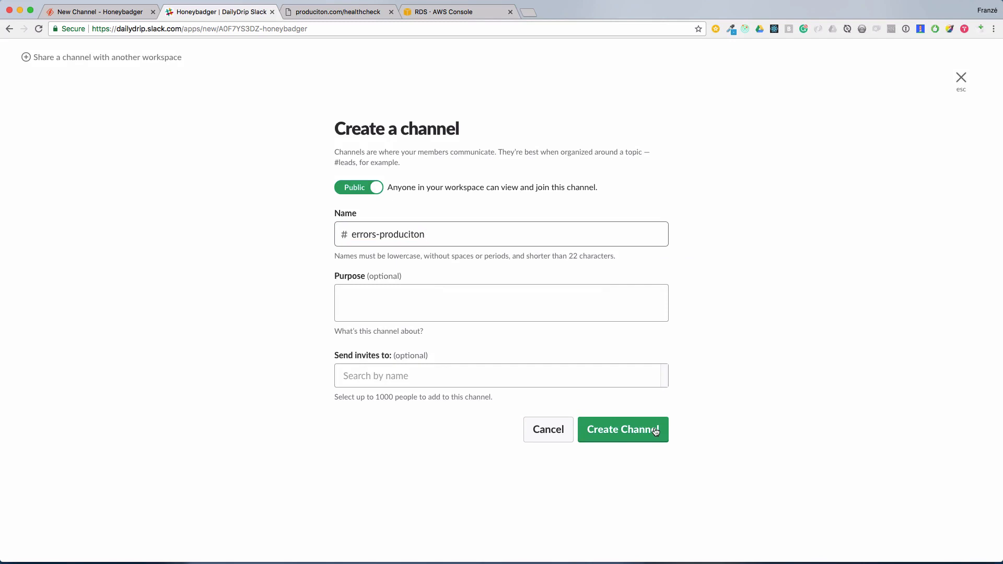
{"action": "left_click", "coordinate": [623, 429]}
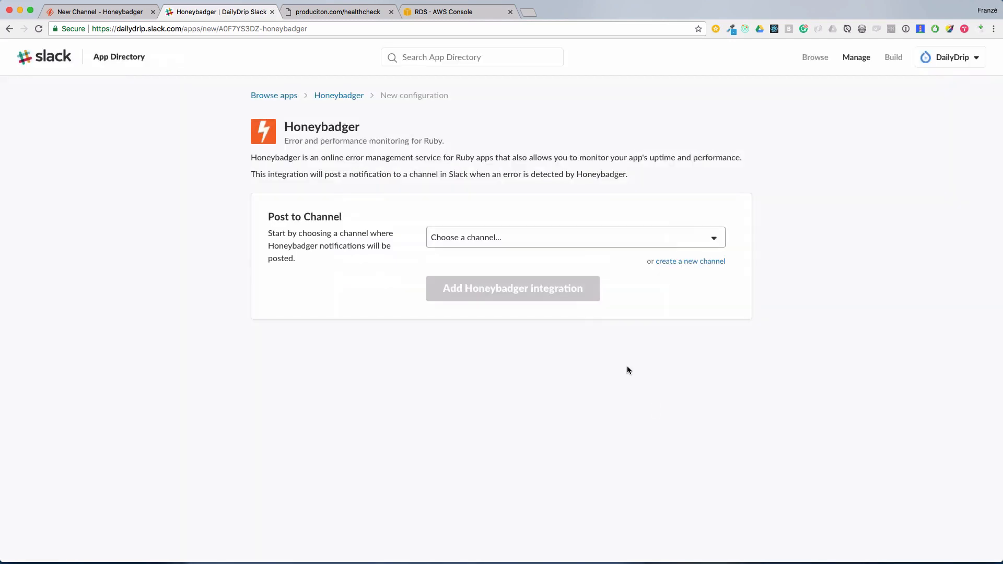
Step: Choose #errors-produciton as the channel to post to and add the Honeybadger integration
{"action": "left_click", "coordinate": [615, 234]}
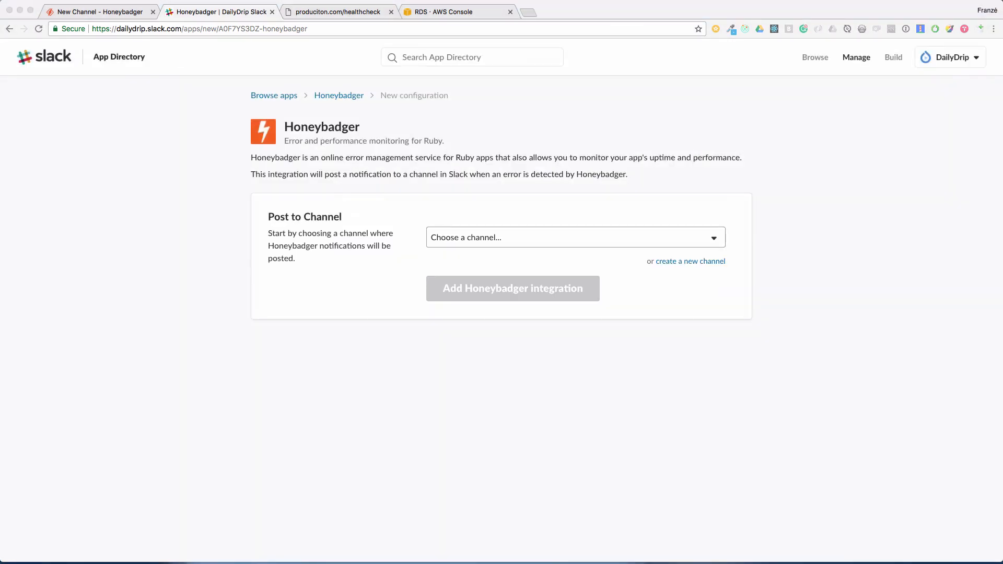
{"action": "left_click", "coordinate": [586, 282]}
{"action": "left_click", "coordinate": [557, 243]}
{"action": "type", "text": "err"}
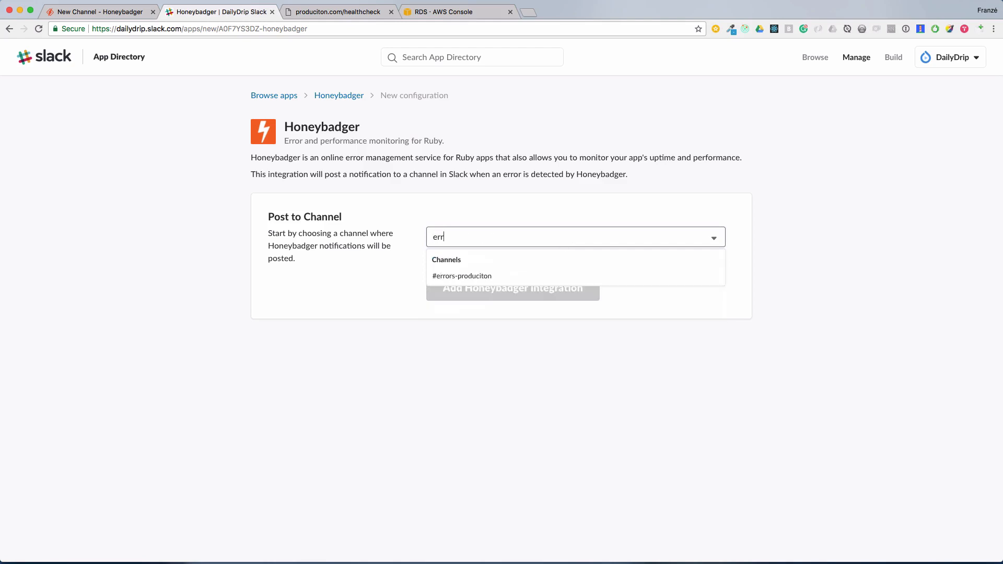
{"action": "left_click", "coordinate": [486, 275]}
{"action": "left_click", "coordinate": [519, 292]}
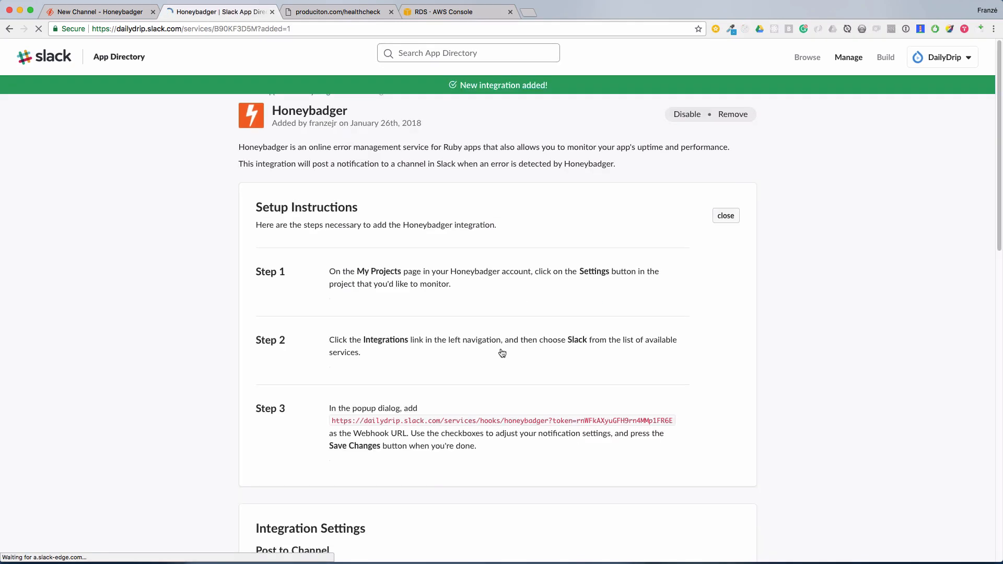
Step: Locate the webhook URL in the new integration's settings and return to the Slack setup form in Honeybadger
{"action": "scroll", "coordinate": [501, 349], "scroll_direction": "down", "scroll_amount": 4}
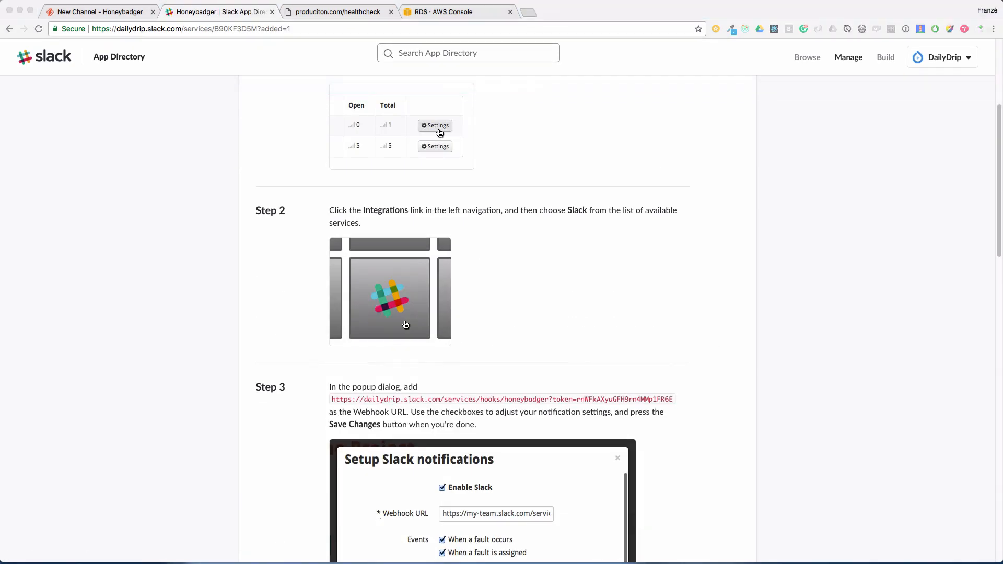
{"action": "scroll", "coordinate": [627, 347], "scroll_direction": "down", "scroll_amount": 10}
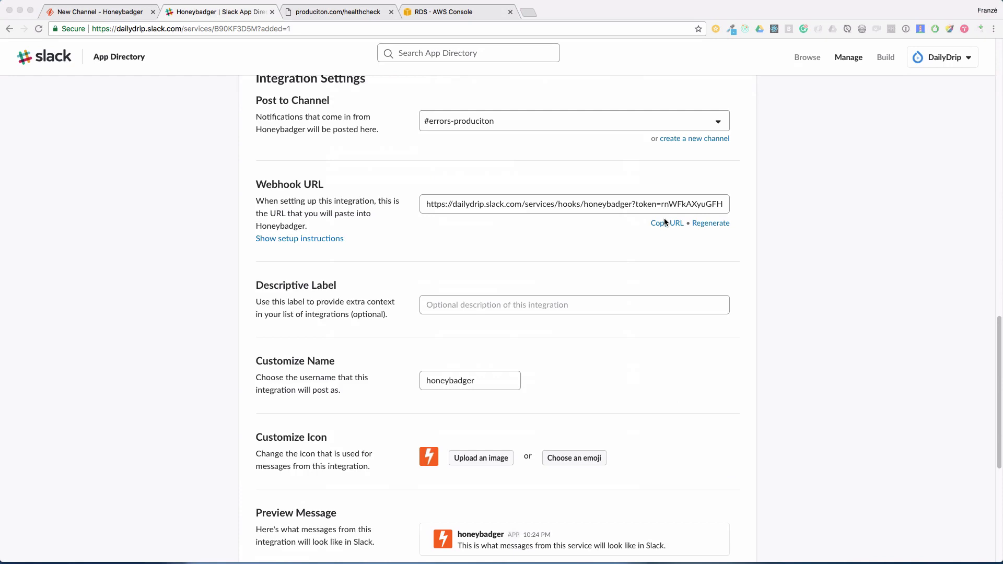
{"action": "key", "text": "super+w"}
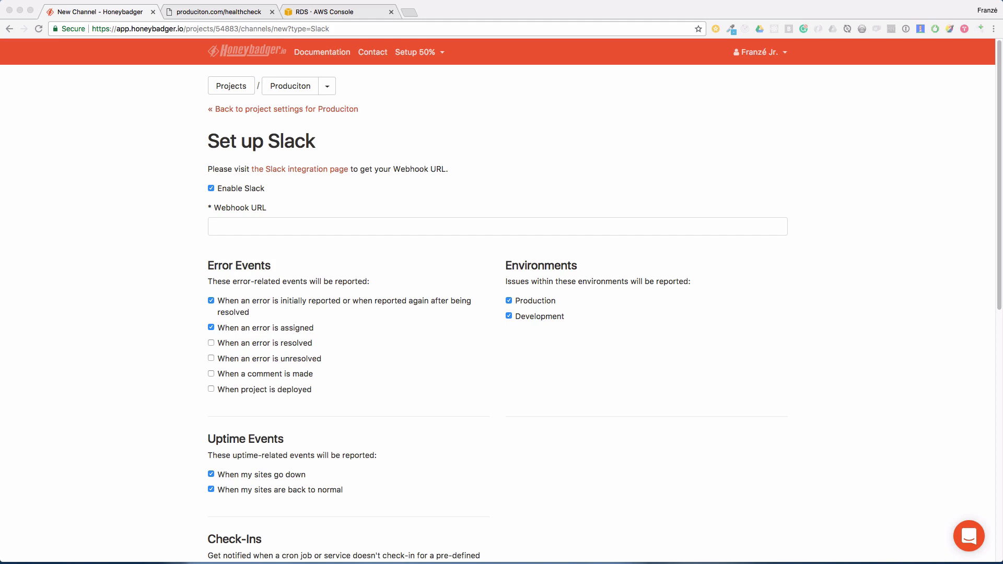
Step: Review the event, rate escalation, throttling and filter options of the Slack integration and save its settings
{"action": "scroll", "coordinate": [341, 188], "scroll_direction": "down", "scroll_amount": 4}
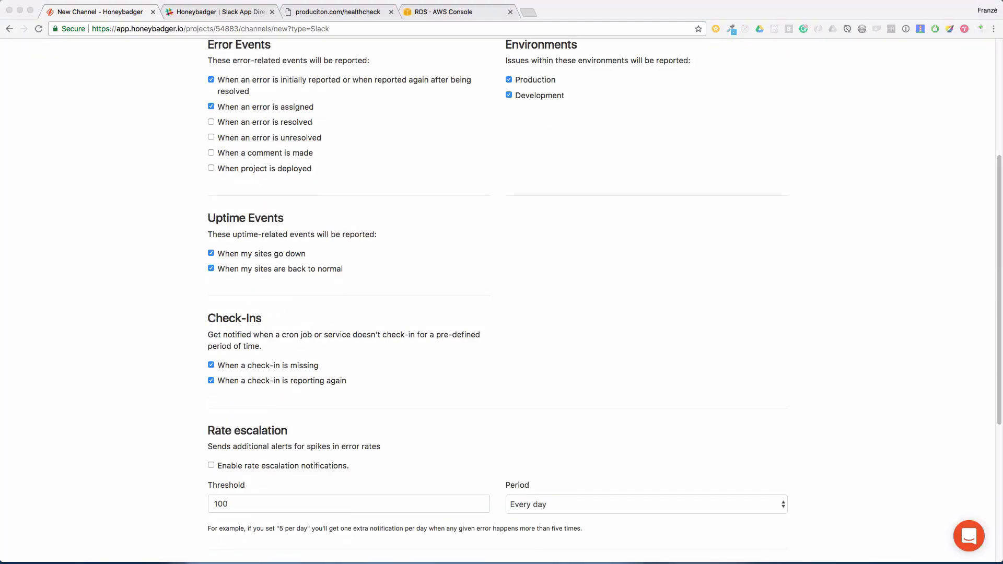
{"action": "scroll", "coordinate": [505, 380], "scroll_direction": "down", "scroll_amount": 3}
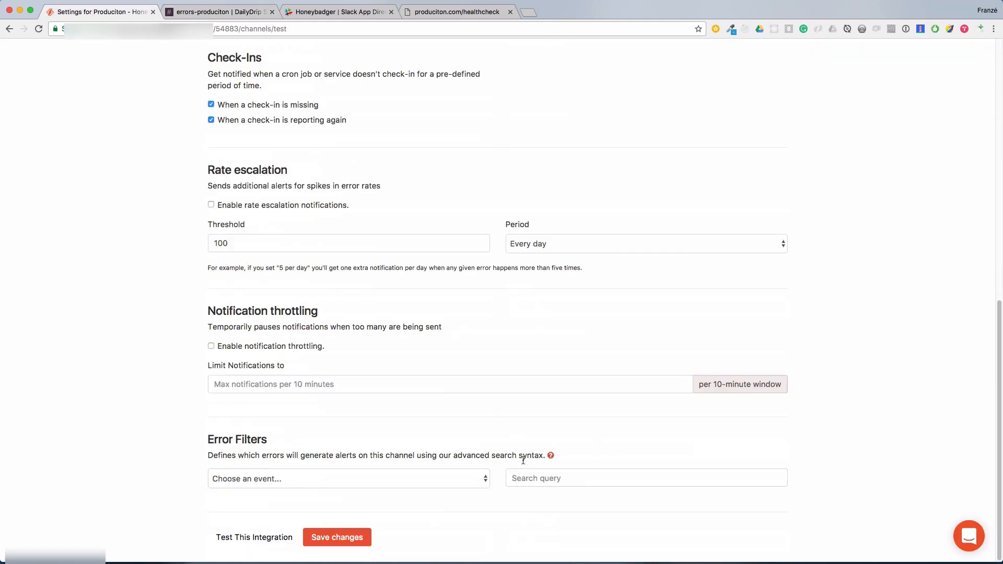
{"action": "left_click", "coordinate": [337, 537]}
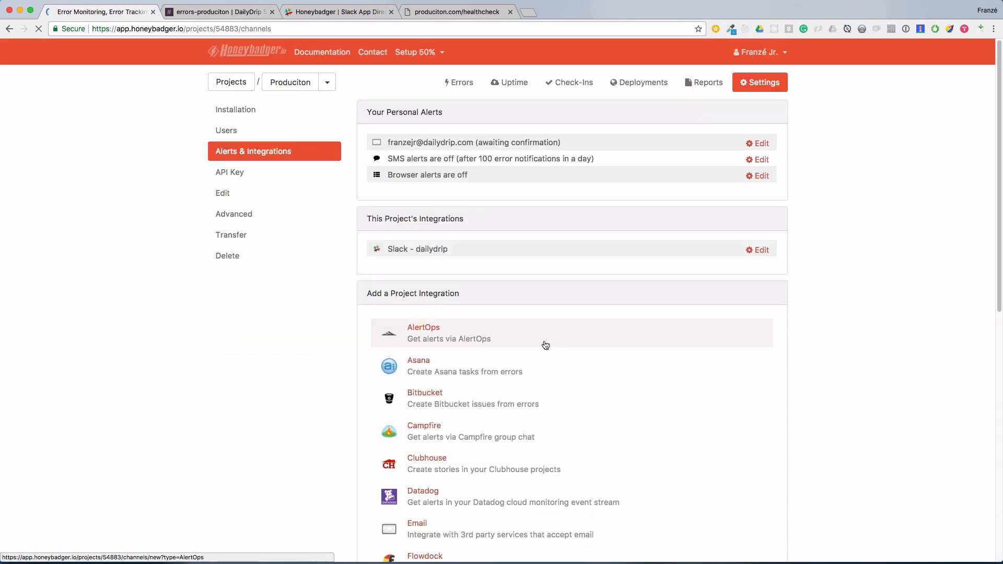